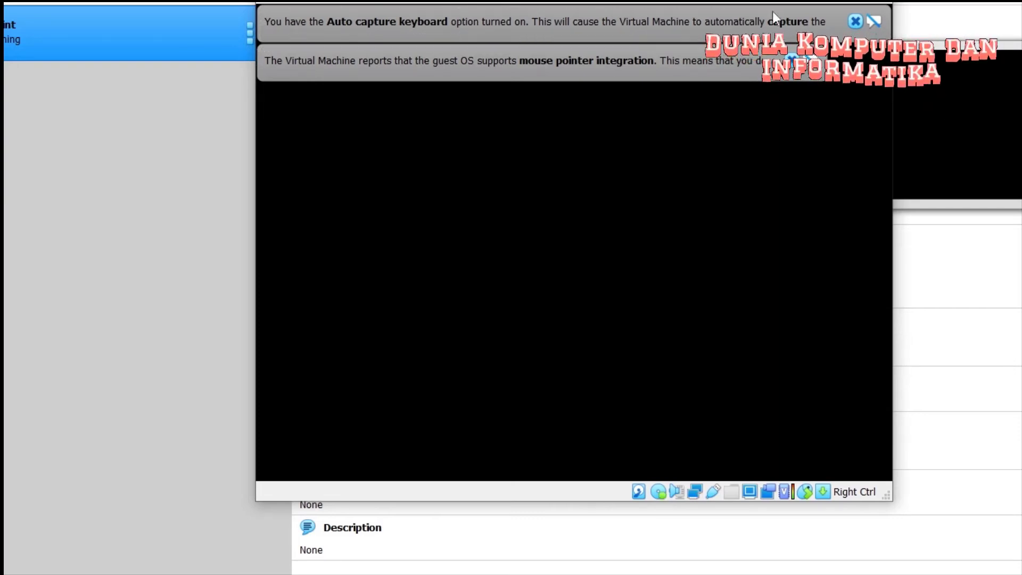
Dismiss the keyboard capture and mouse integration notices, and launch the Linux Mint installer from the live desktop.
{"action": "left_click", "coordinate": [856, 21]}
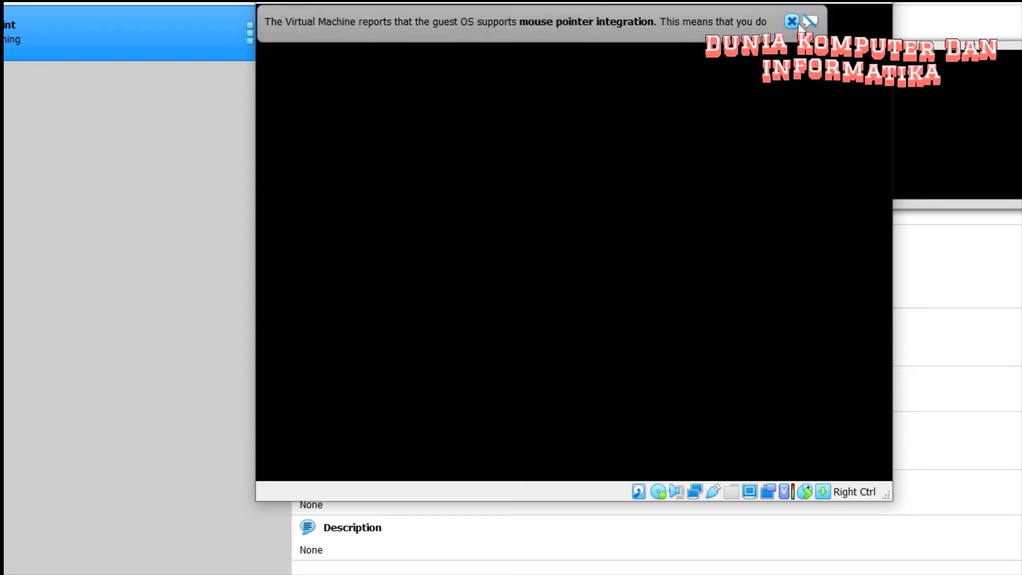
{"action": "left_click", "coordinate": [792, 22]}
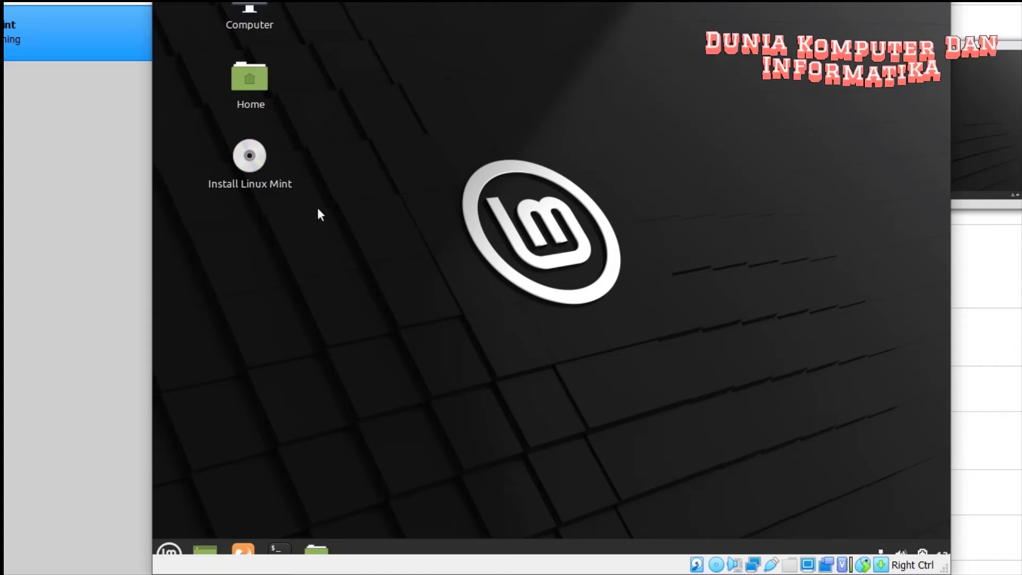
{"action": "double_click", "coordinate": [246, 165]}
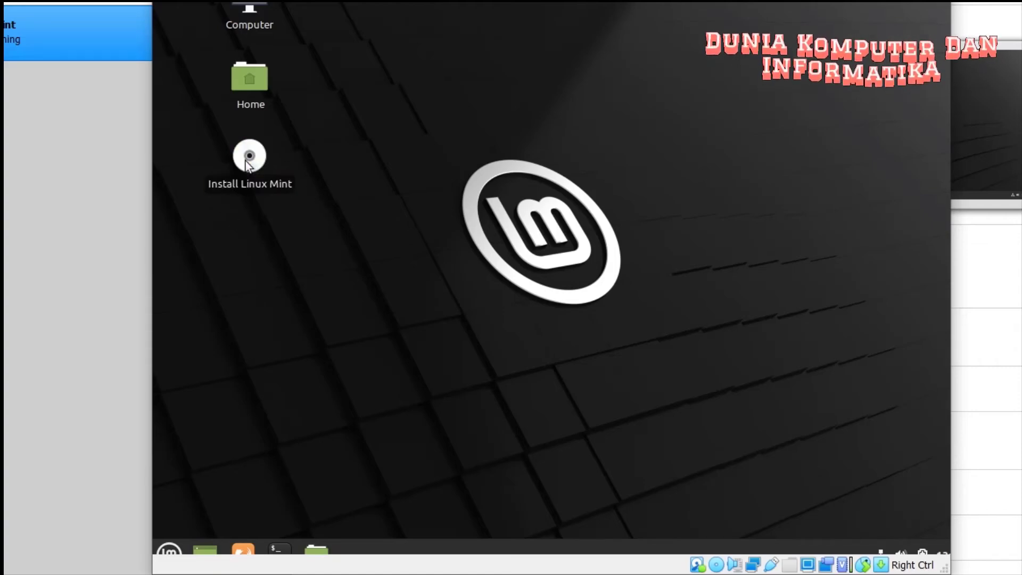
{"action": "double_click", "coordinate": [253, 154]}
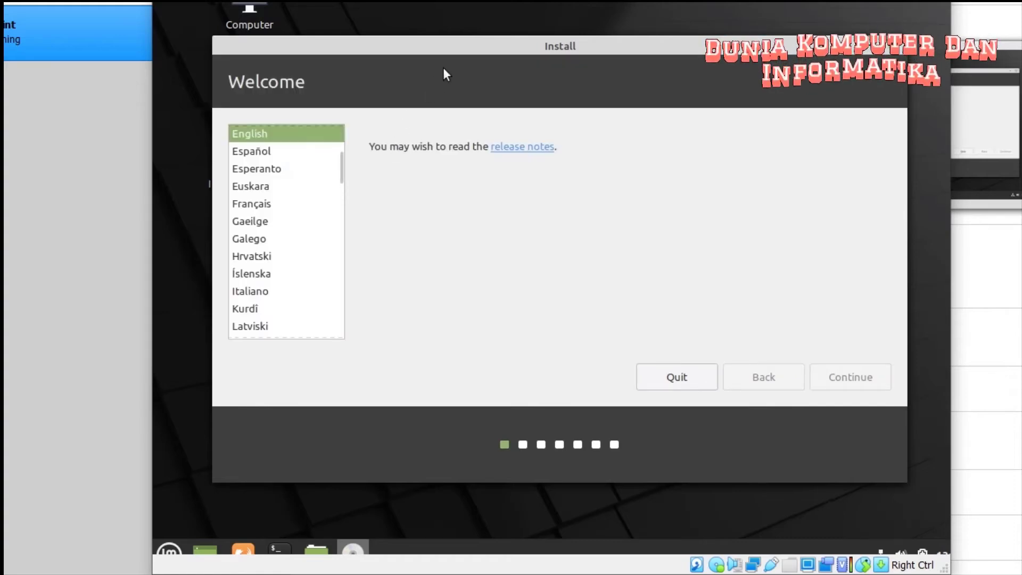
Accept English as the installer language and English (US) as the keyboard layout.
{"action": "left_click_drag", "start_coordinate": [565, 51], "coordinate": [559, 49]}
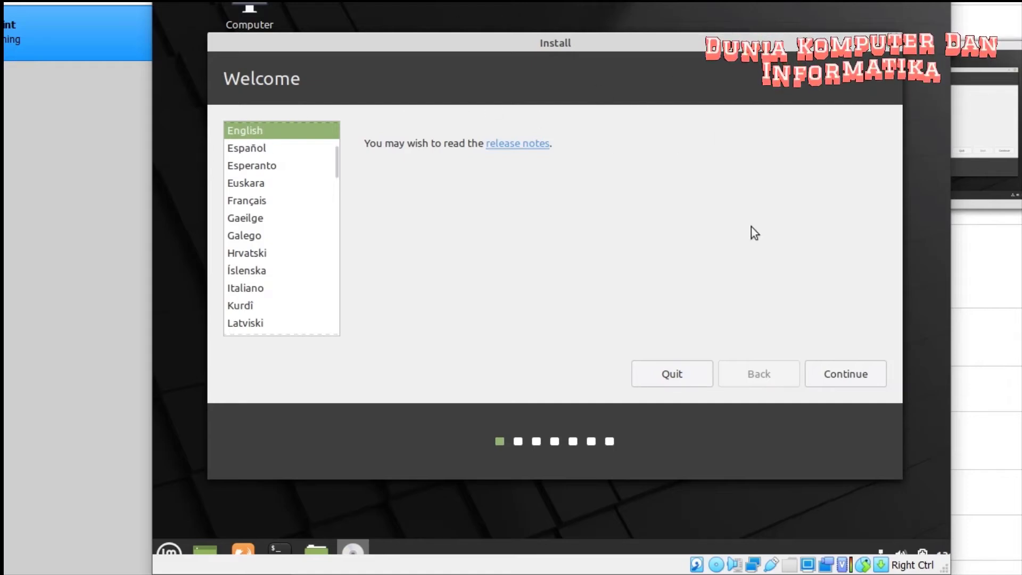
{"action": "left_click", "coordinate": [850, 368]}
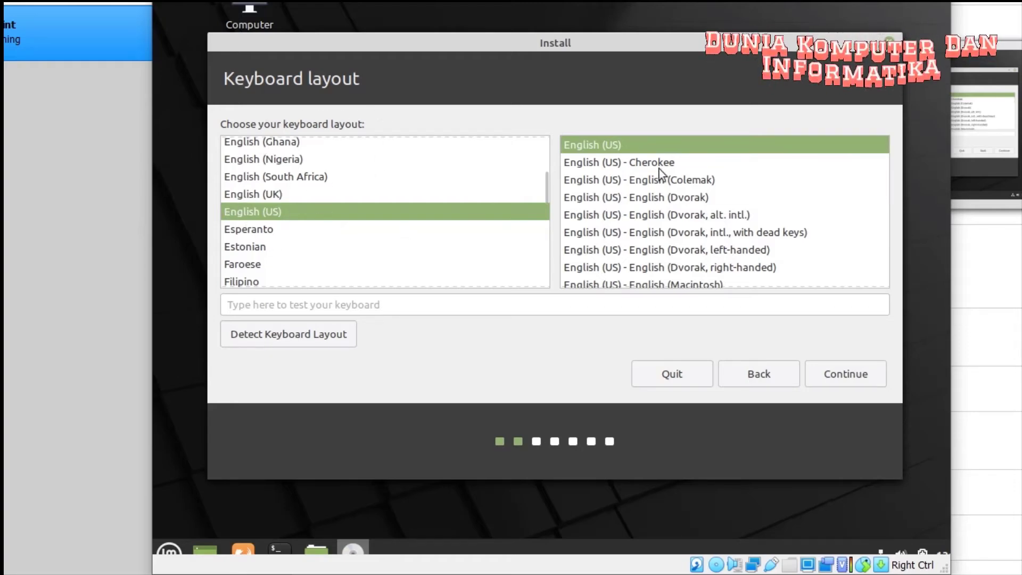
{"action": "left_click", "coordinate": [837, 374]}
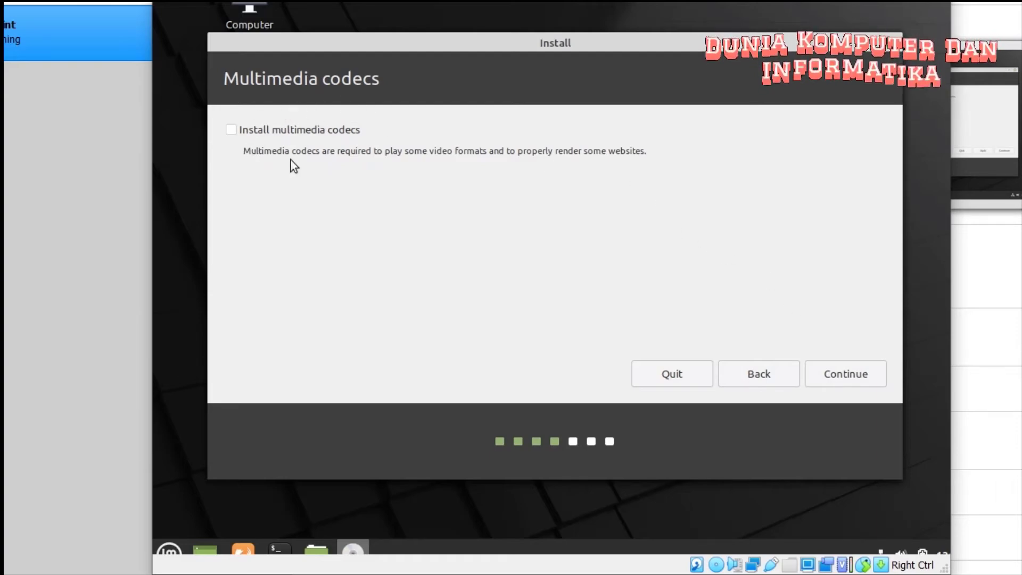
Enable installation of multimedia codecs and continue to the installation type.
{"action": "left_click", "coordinate": [233, 130]}
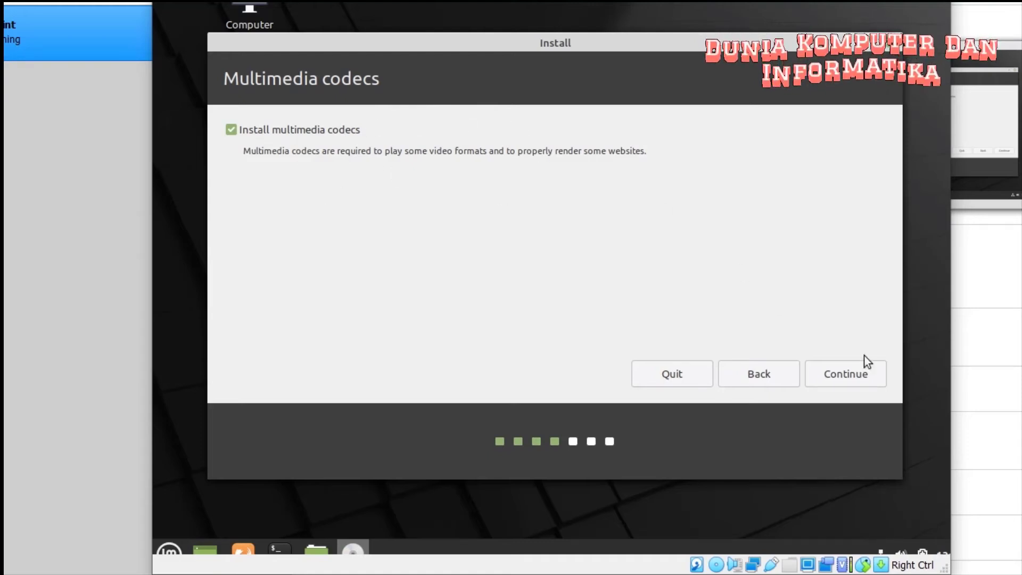
{"action": "left_click", "coordinate": [840, 375]}
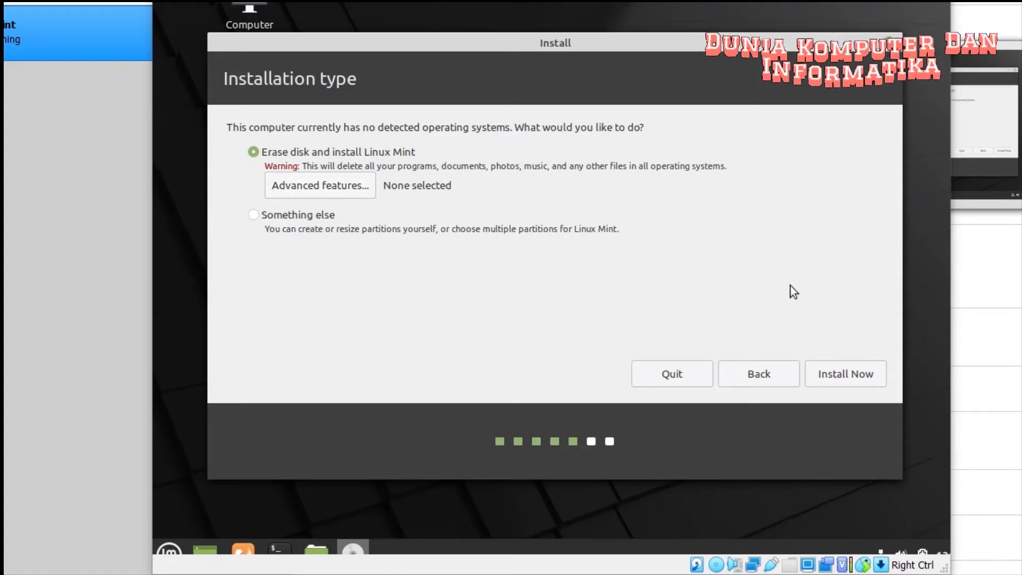
Start the installation with the disk erased, confirm writing the partition changes, and accept Jakarta as the location.
{"action": "left_click", "coordinate": [847, 378]}
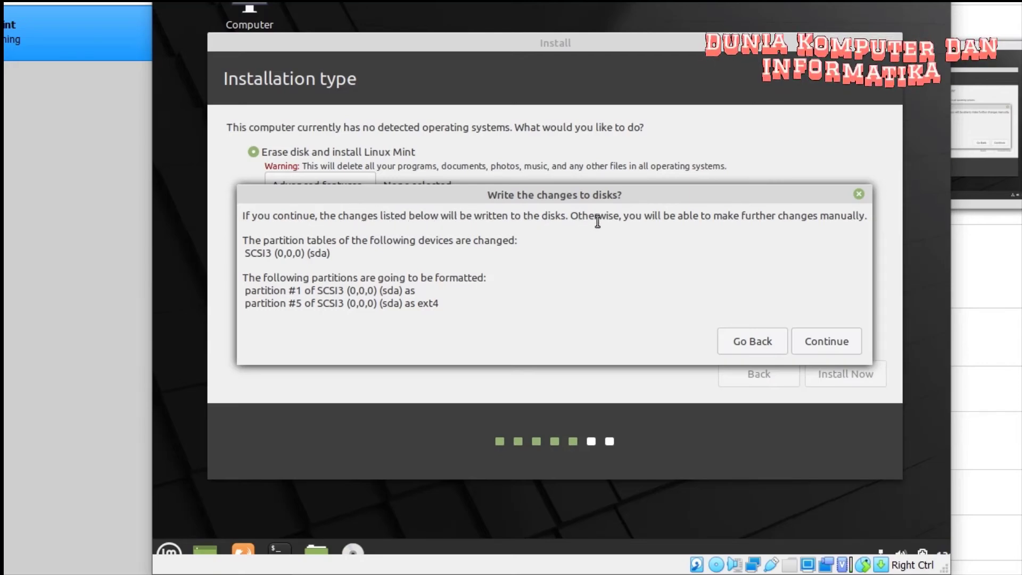
{"action": "left_click", "coordinate": [839, 338]}
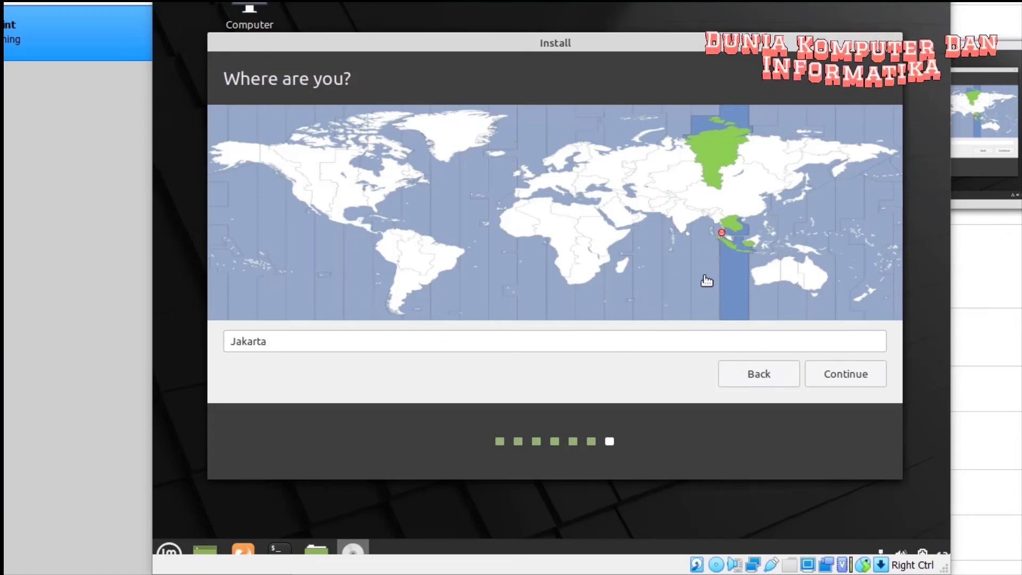
{"action": "left_click", "coordinate": [852, 374]}
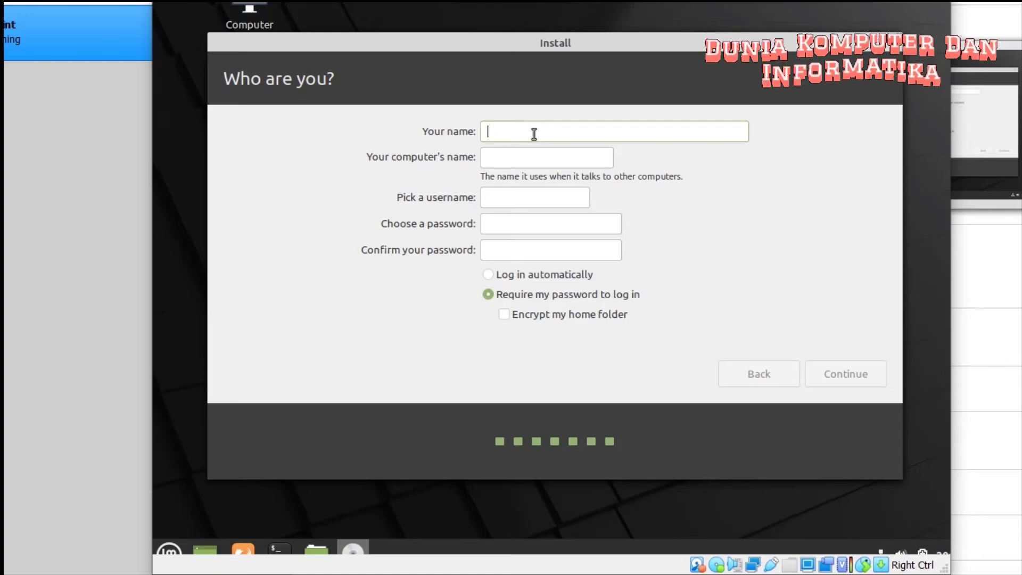
{"action": "type", "text": "Nan"}
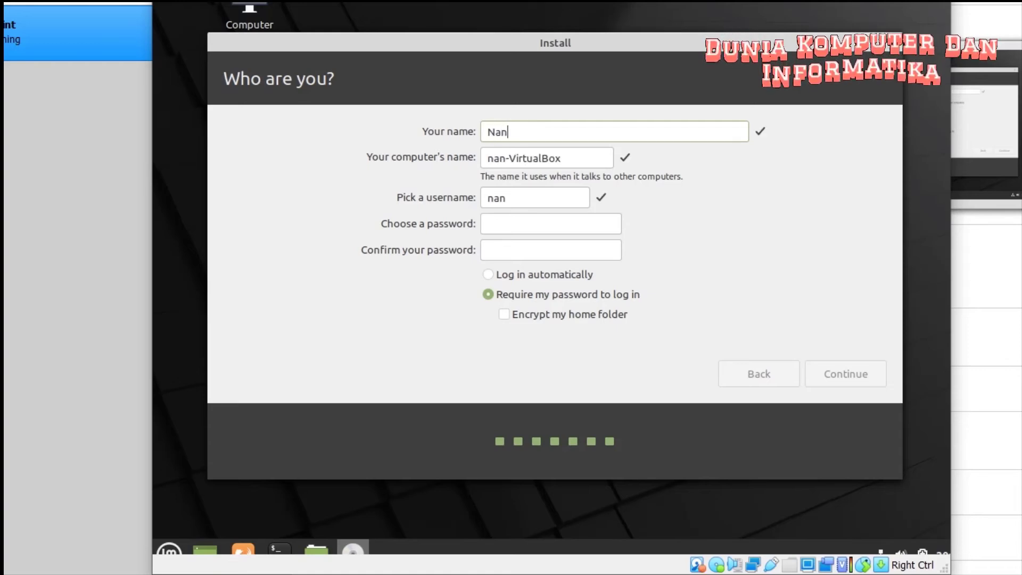
{"action": "key", "text": "BackSpace"}
{"action": "key", "text": "BackSpace"}
{"action": "key", "text": "BackSpace"}
{"action": "type", "text": "K"}
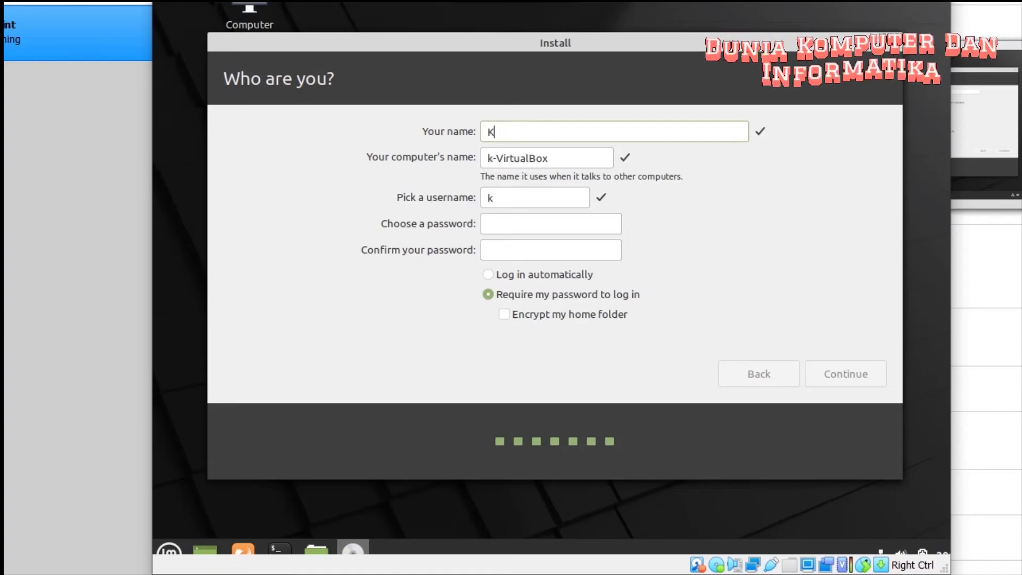
{"action": "key", "text": "BackSpace"}
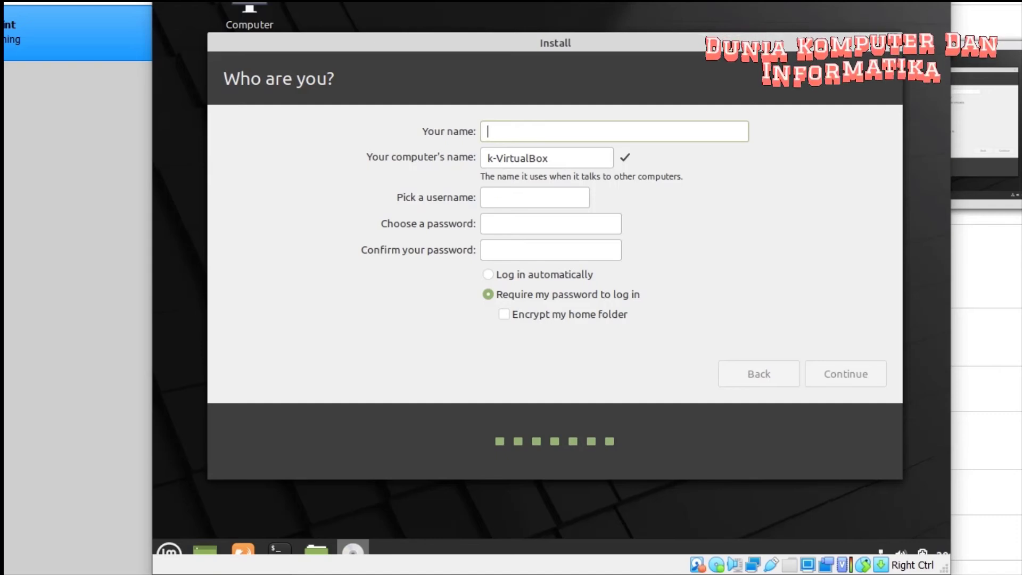
{"action": "type", "text": "lm"}
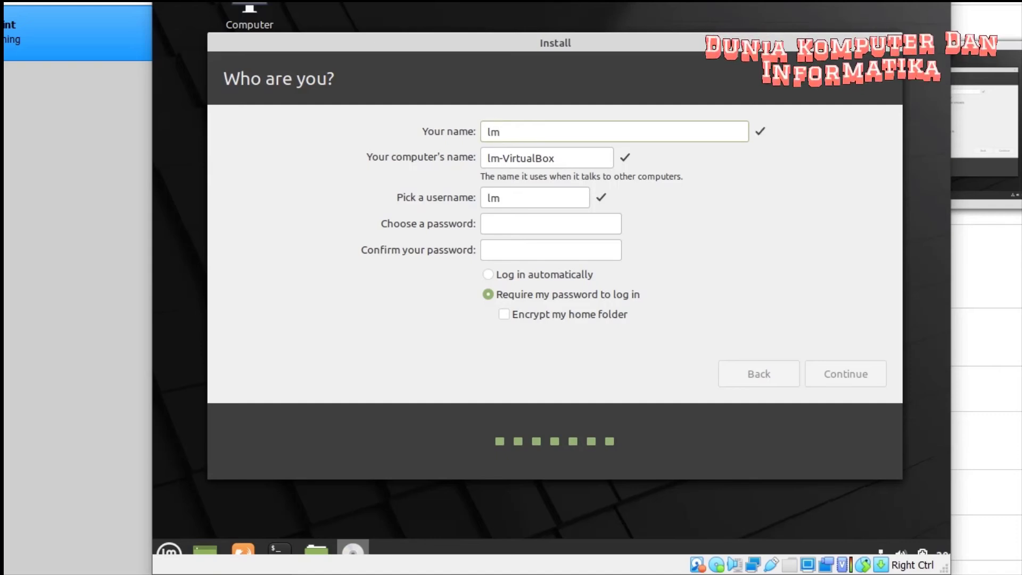
{"action": "key", "text": "BackSpace"}
{"action": "key", "text": "BackSpace"}
{"action": "type", "text": "l"}
{"action": "key", "text": "BackSpace"}
Enter klmpk4112 as the name in the user details.
{"action": "type", "text": "k"}
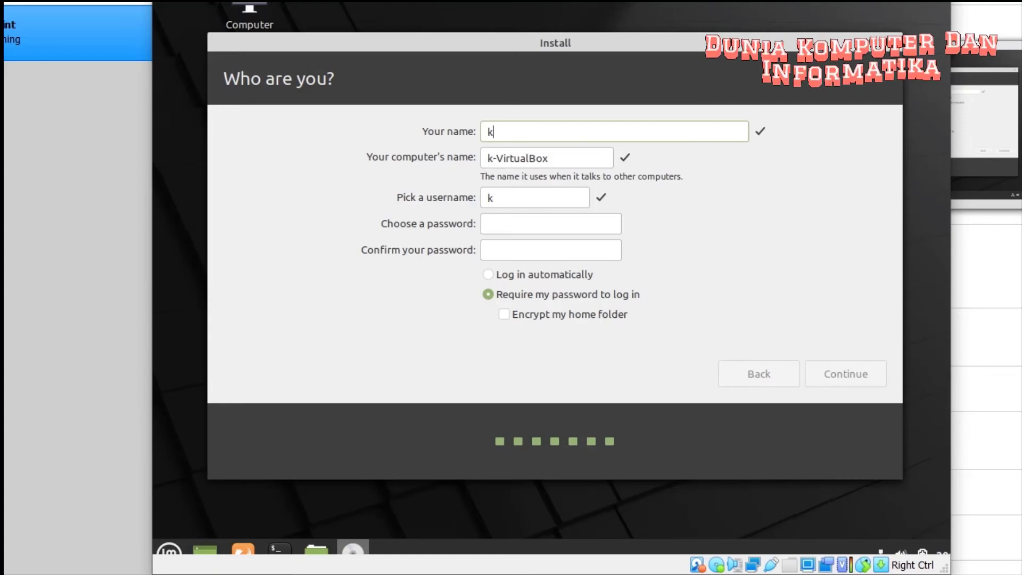
{"action": "type", "text": "lmpk4112"}
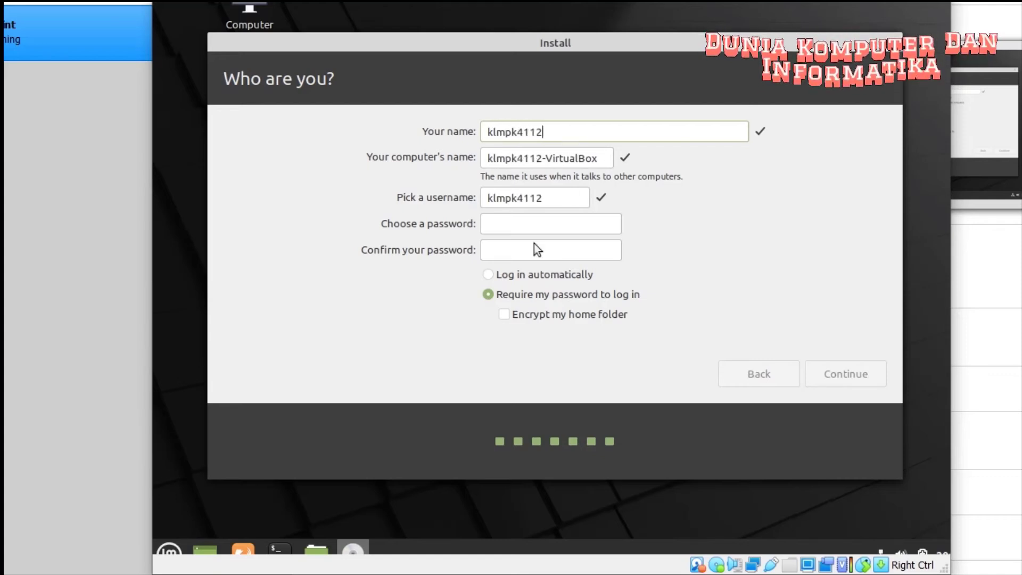
Enter and confirm the account password, and submit the user details with the password required at login.
{"action": "left_click", "coordinate": [535, 223]}
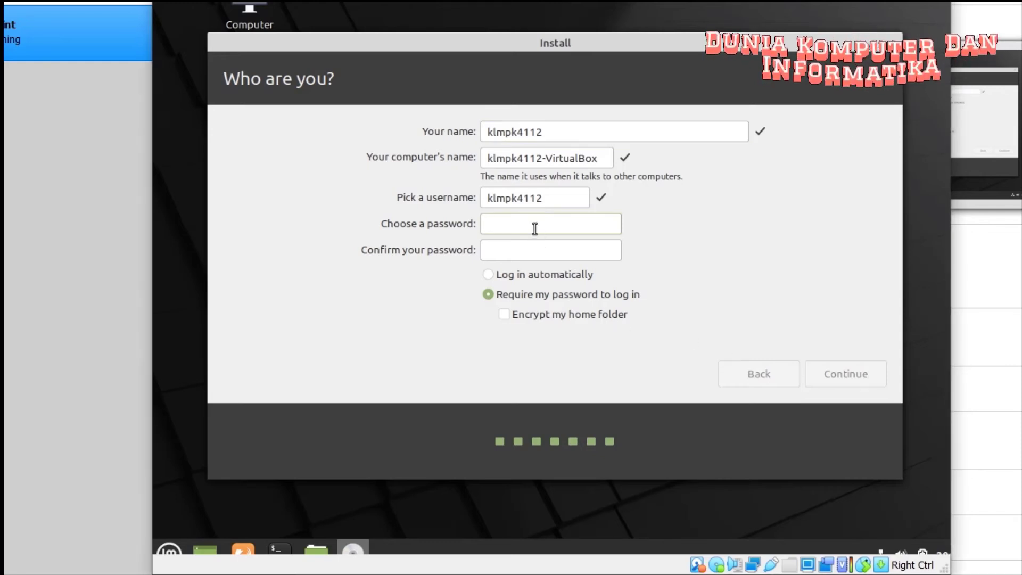
{"action": "key", "text": "Caps_Lock"}
{"action": "type", "text": "•"}
{"action": "key", "text": "Caps_Lock"}
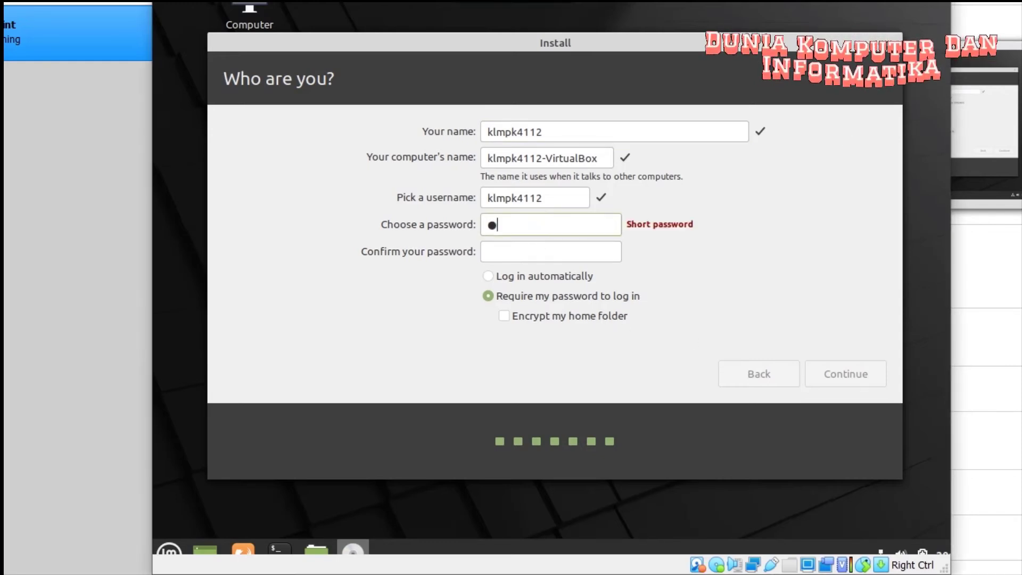
{"action": "type", "text": "•••••"}
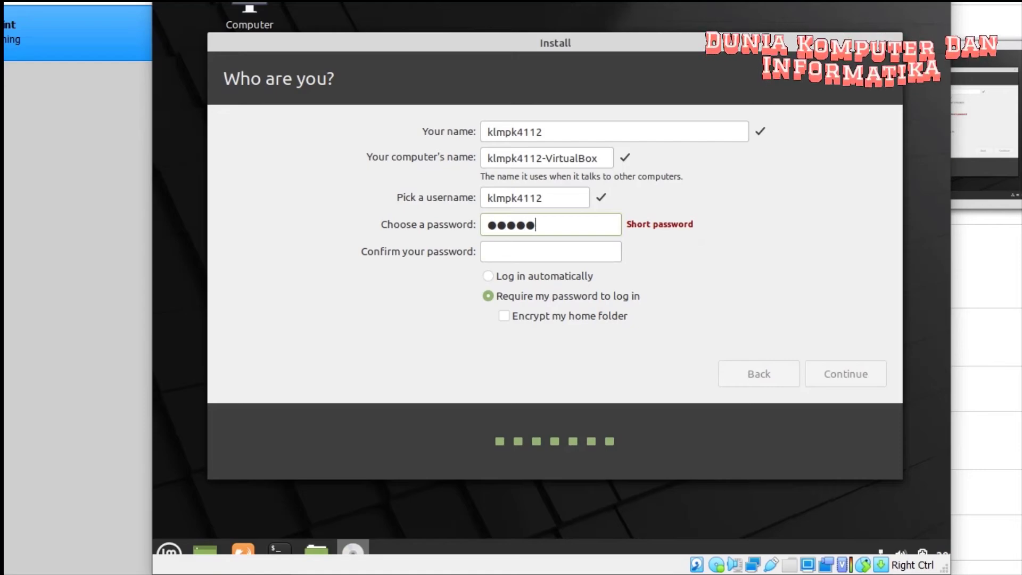
{"action": "type", "text": "•••"}
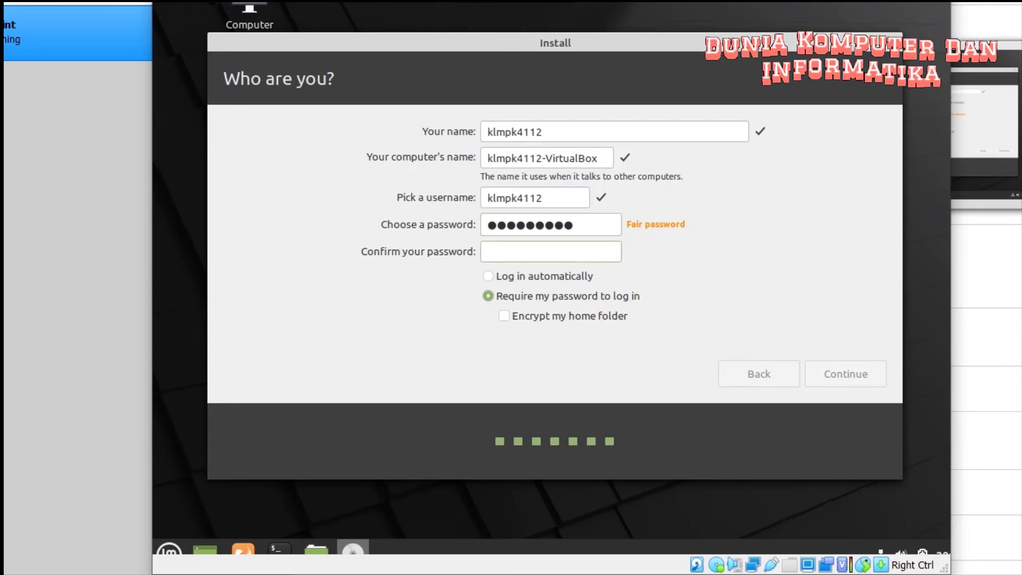
{"action": "key", "text": "Caps_Lock"}
{"action": "type", "text": "•"}
{"action": "key", "text": "Caps_Lock"}
{"action": "type", "text": "••••••••"}
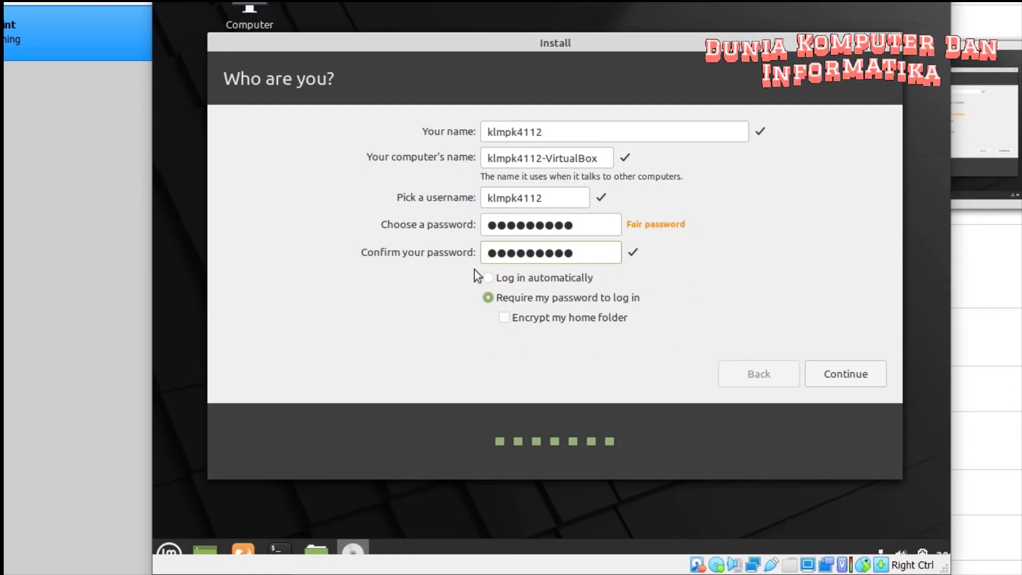
{"action": "left_click", "coordinate": [846, 378]}
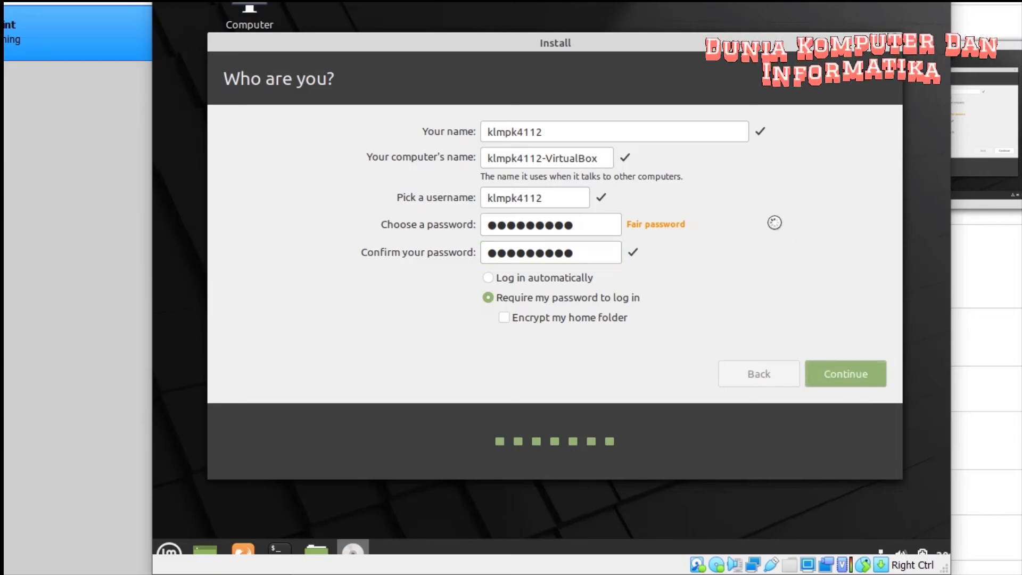